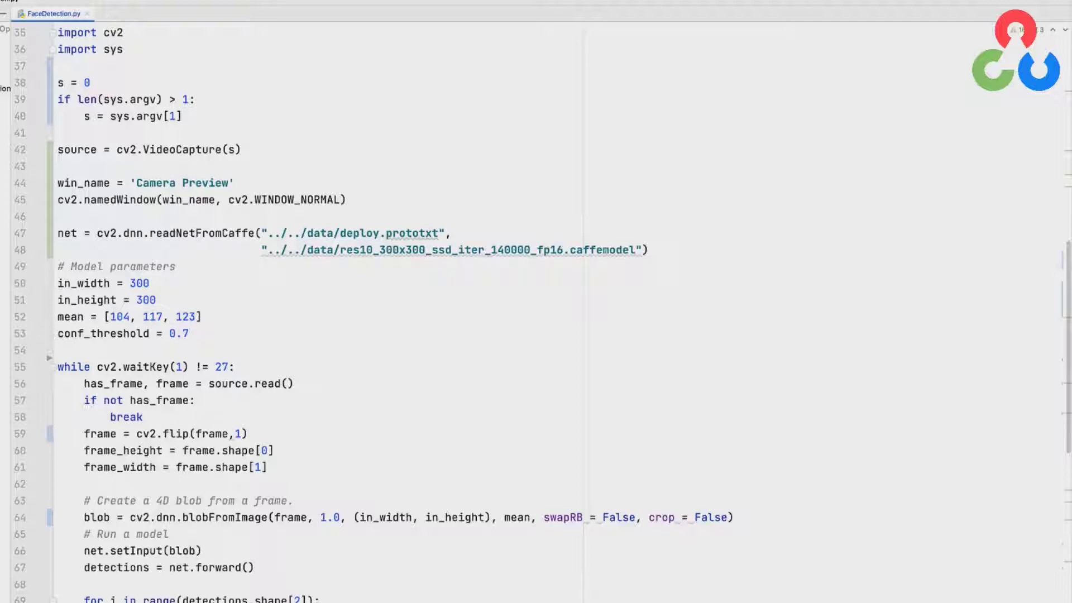
# Step: Switch to the browser showing the opencv samples/dnn GitHub folder and its README
pyautogui.hotkey('alt', 'Tab')
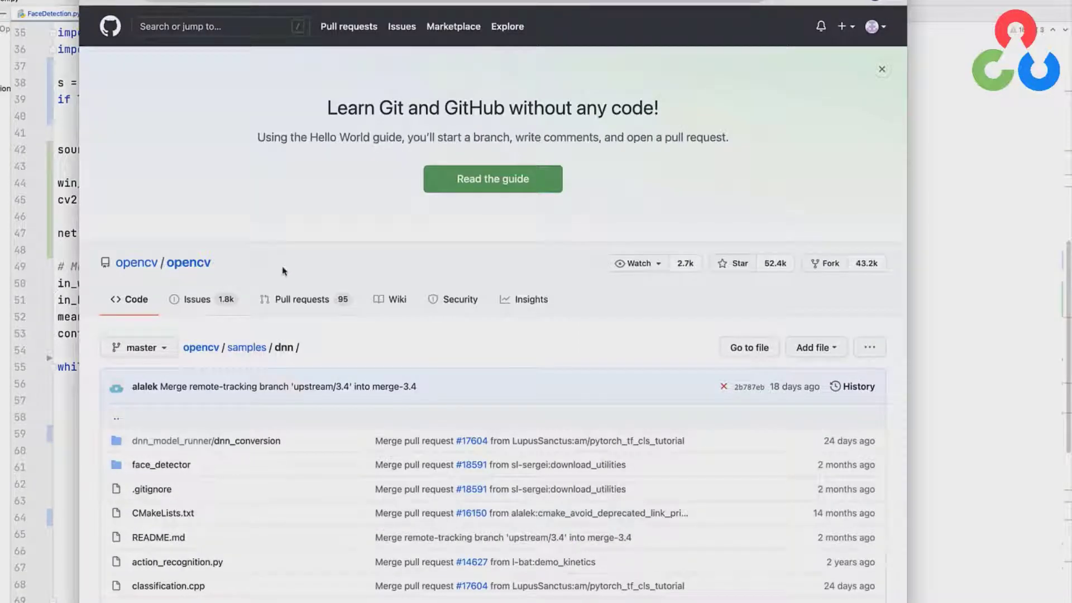
pyautogui.scroll(-3, 276, 224)
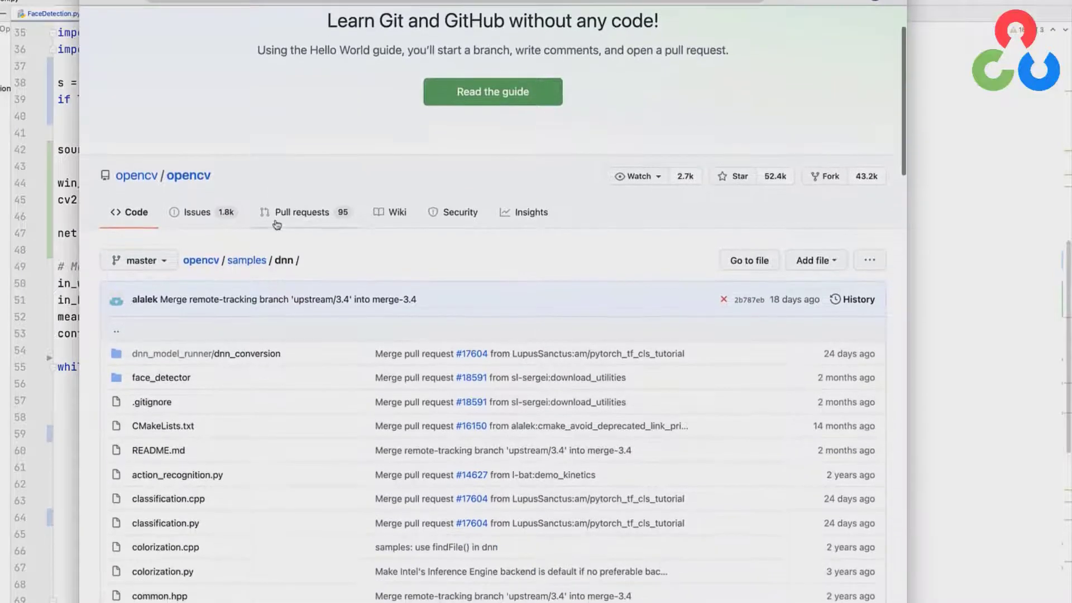
pyautogui.scroll(-5, 277, 224)
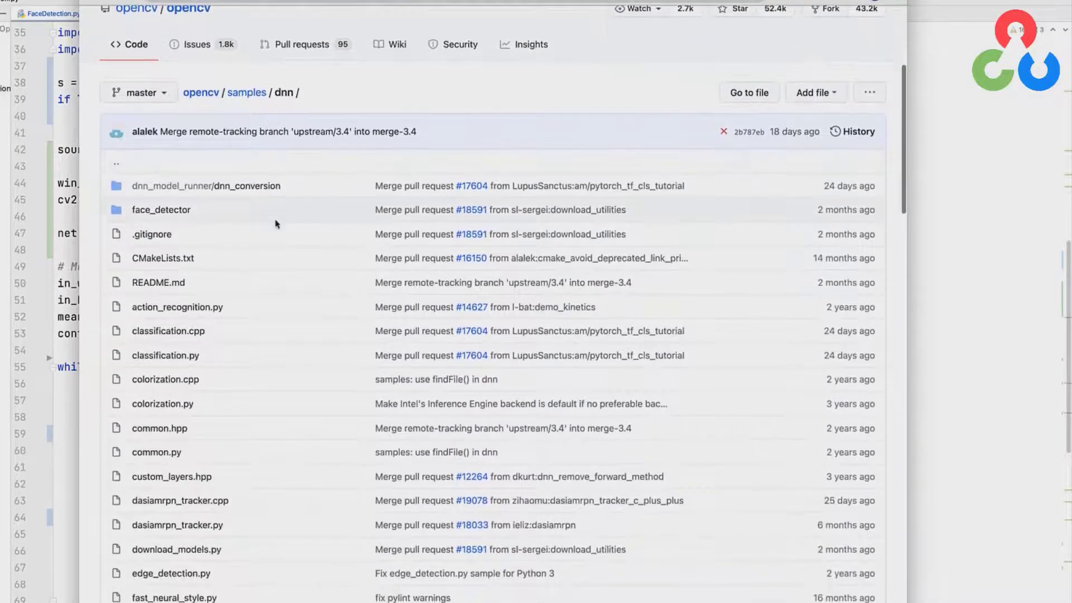
pyautogui.scroll(-2, 277, 225)
pyautogui.scroll(-3, 276, 224)
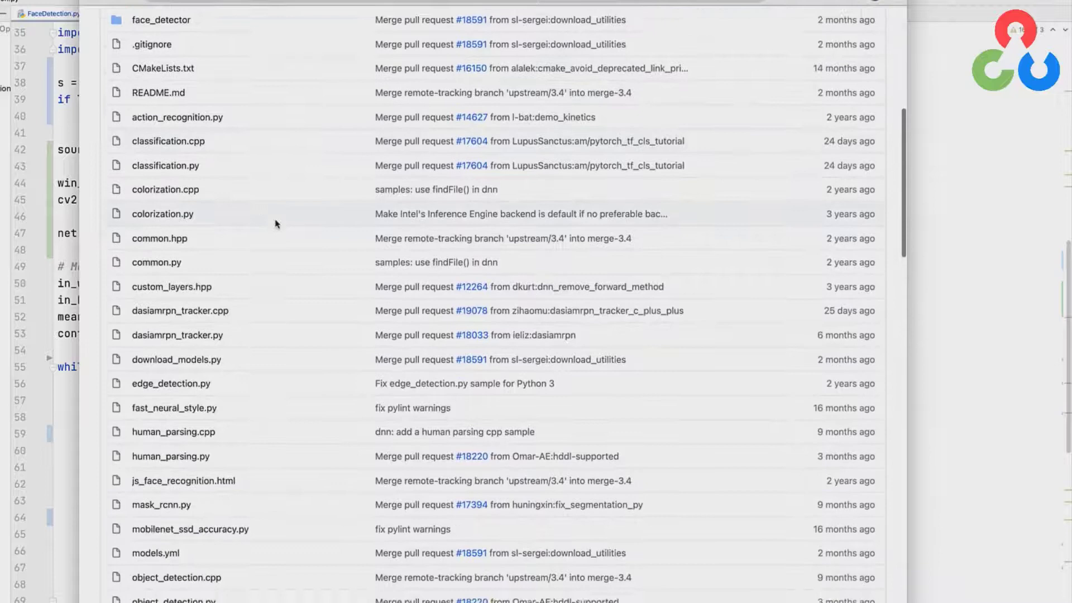
pyautogui.scroll(-1, 276, 224)
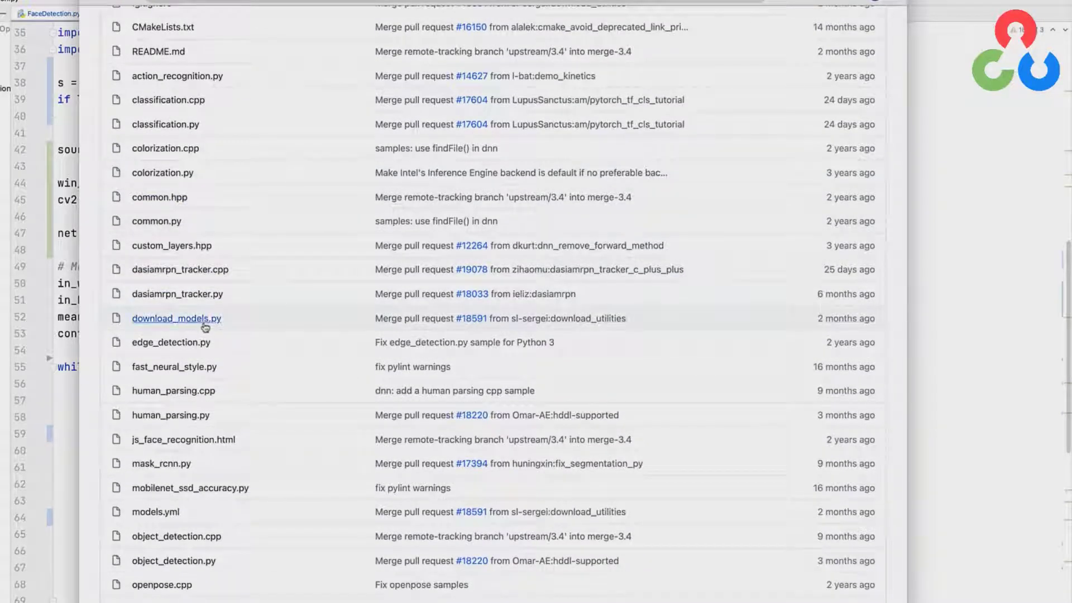
pyautogui.scroll(-5, 256, 329)
pyautogui.scroll(-5, 256, 330)
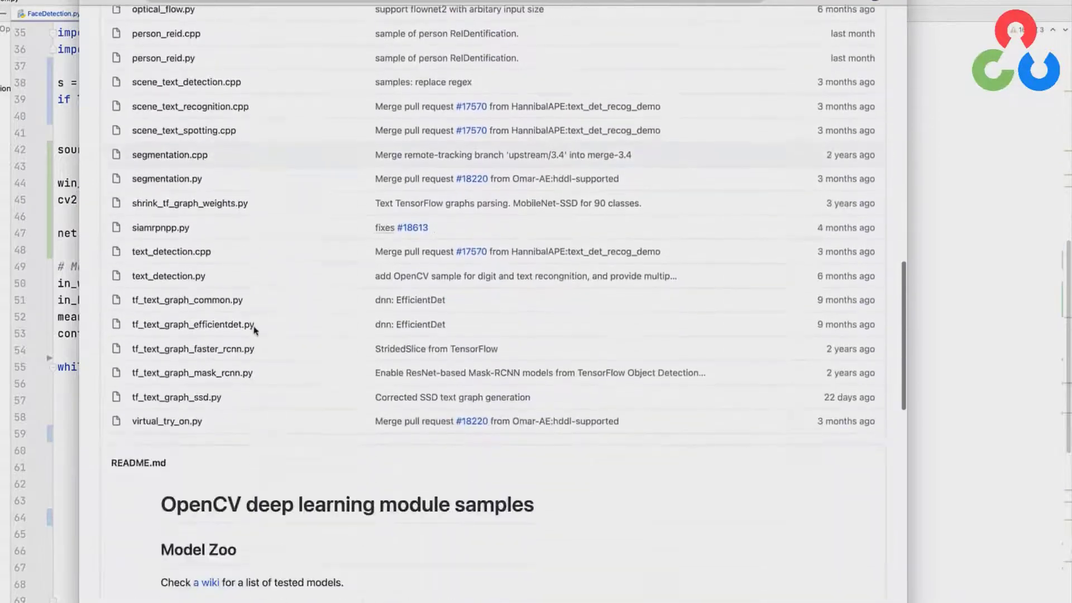
pyautogui.scroll(-3, 255, 329)
pyautogui.scroll(-2, 256, 329)
pyautogui.scroll(-2, 256, 329)
pyautogui.scroll(-2, 255, 329)
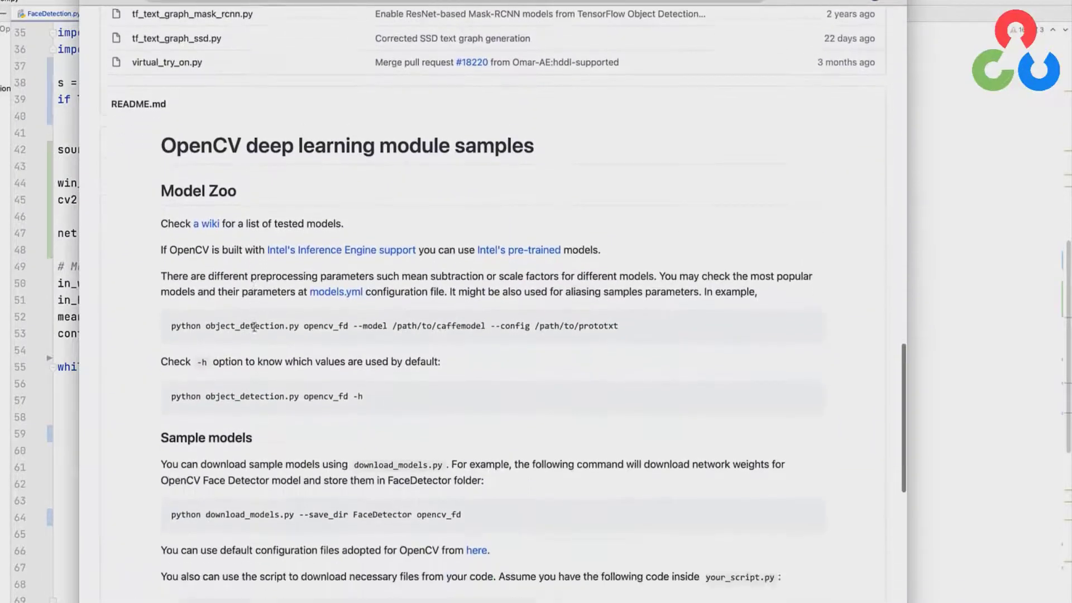
pyautogui.scroll(-1, 255, 328)
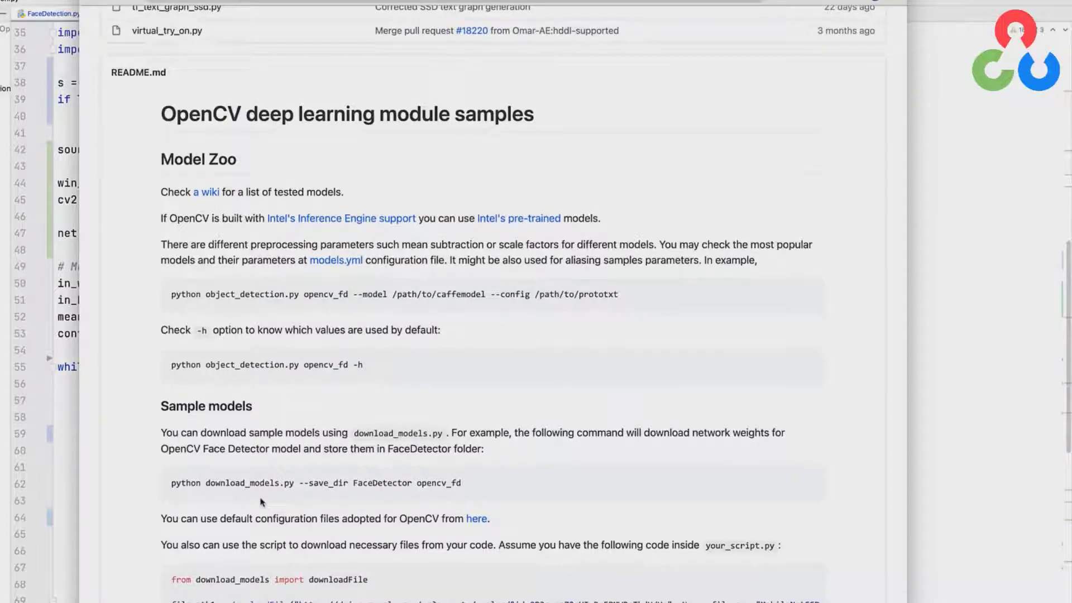
pyautogui.scroll(5, 262, 502)
pyautogui.scroll(5, 261, 501)
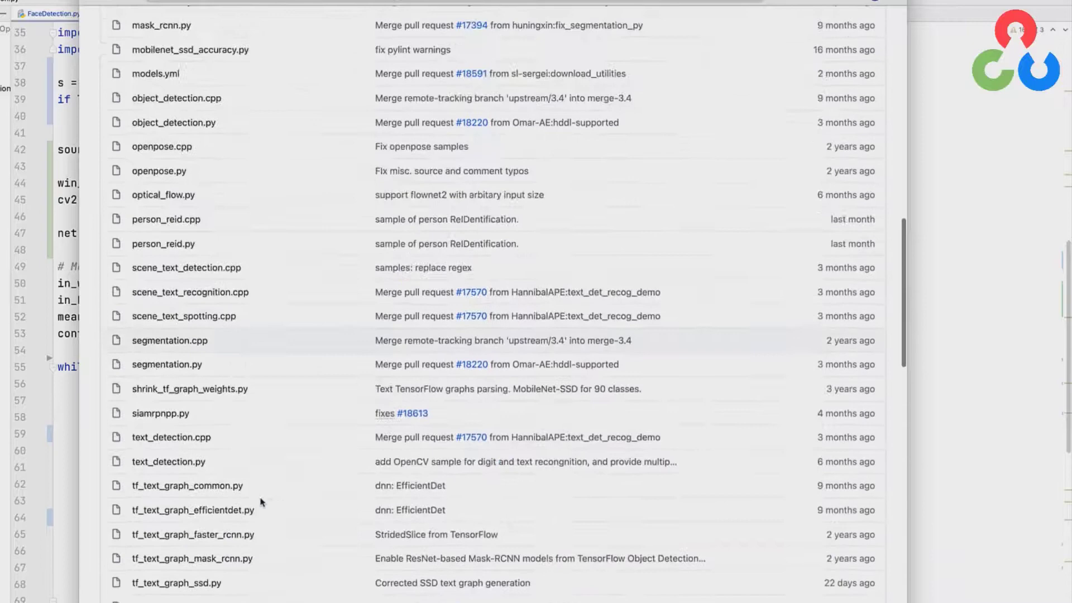
pyautogui.scroll(2, 262, 501)
pyautogui.scroll(3, 261, 502)
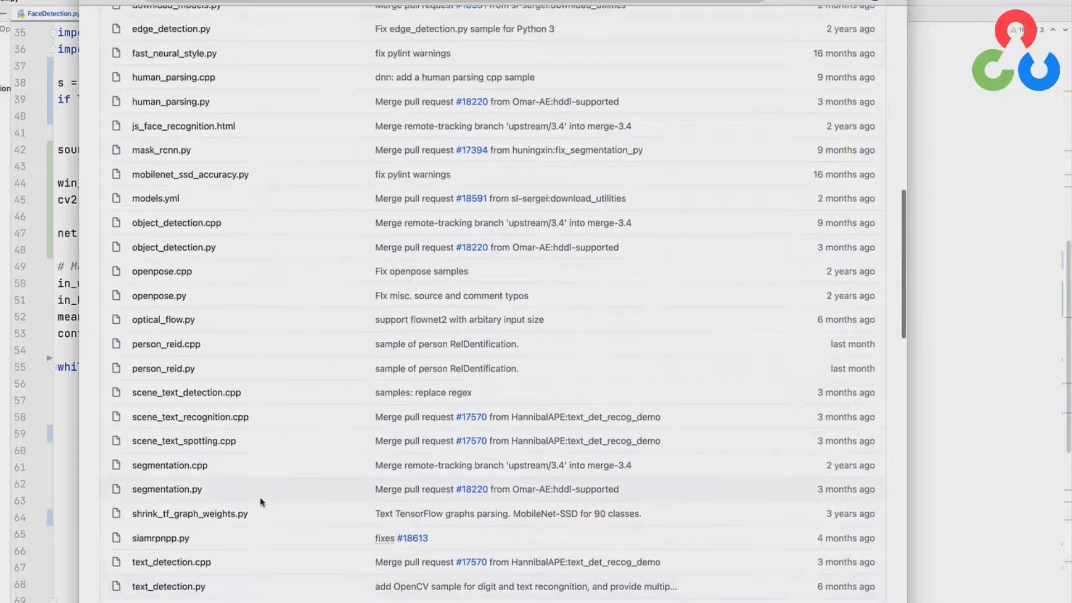
pyautogui.scroll(2, 261, 501)
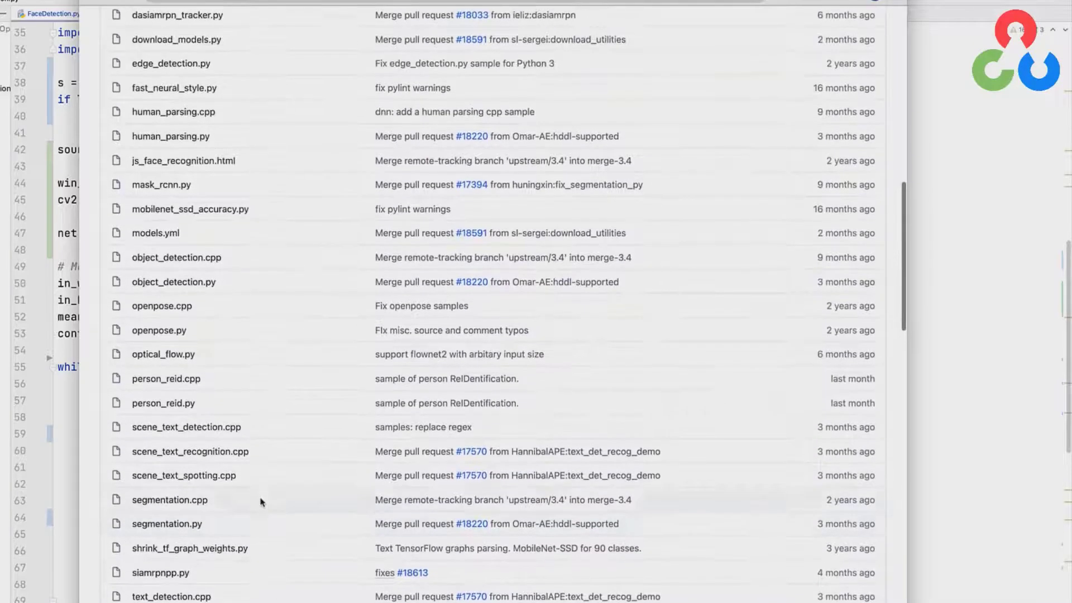
# Step: Open models.yml in samples/dnn to view the opencv_fd face detector entry
pyautogui.click(155, 234)
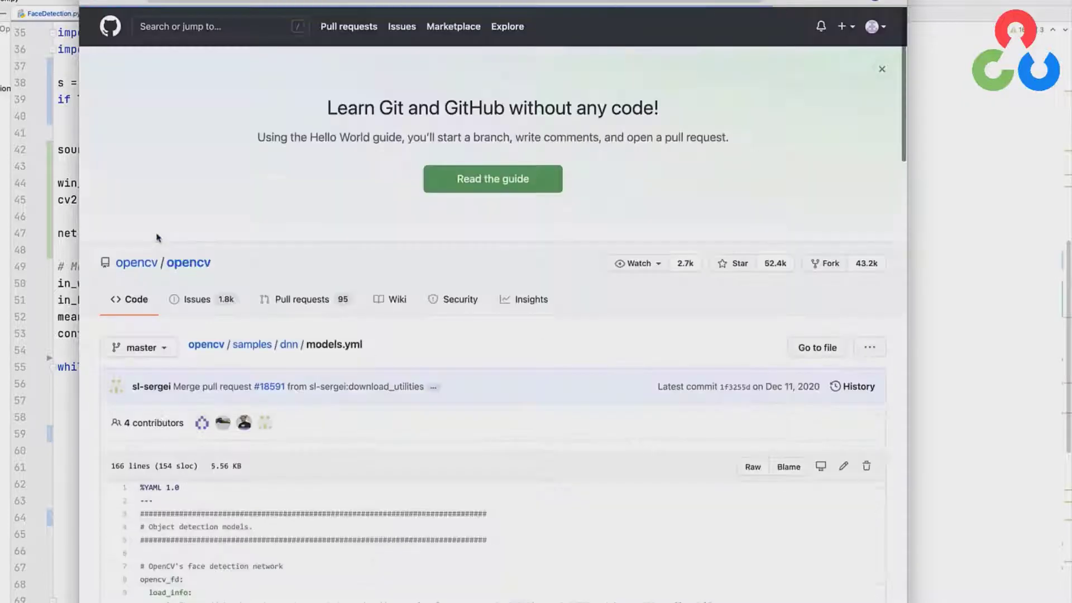
pyautogui.scroll(-3, 156, 238)
pyautogui.scroll(-3, 157, 238)
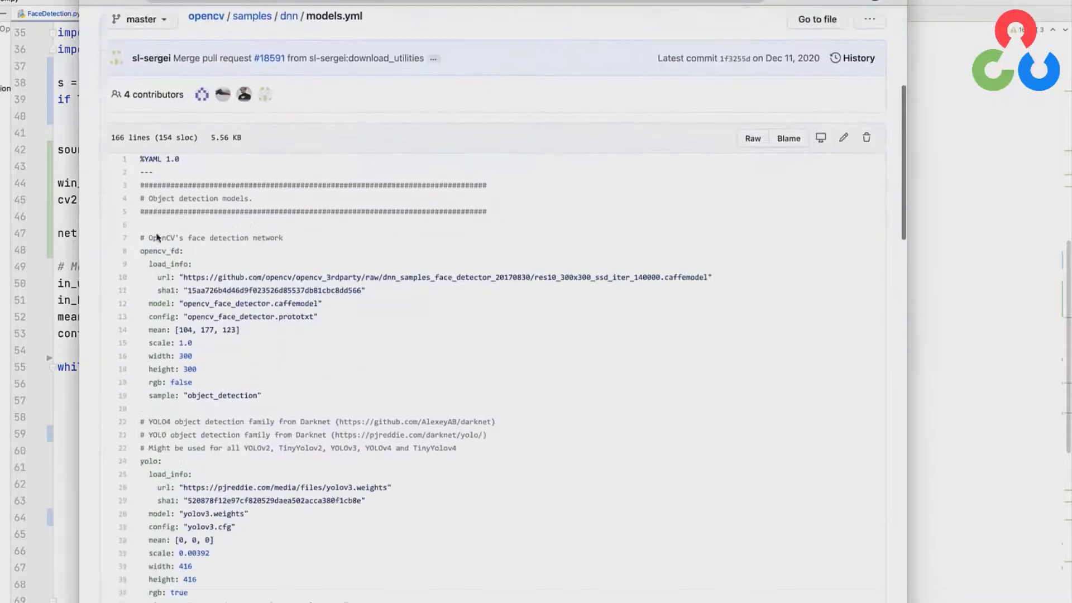
pyautogui.scroll(-2, 157, 238)
pyautogui.scroll(-1, 157, 235)
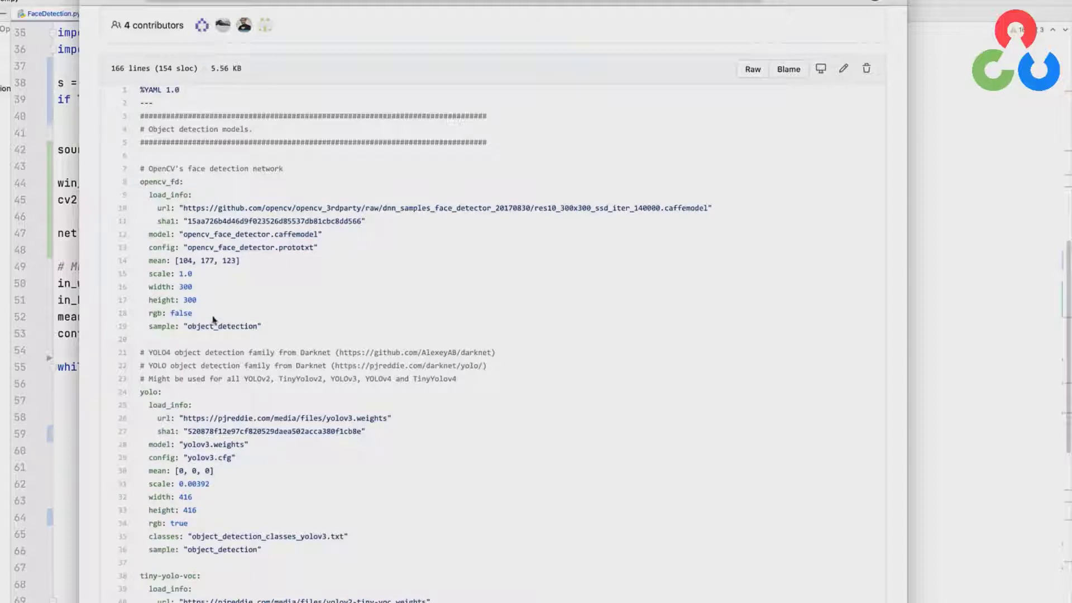
pyautogui.scroll(5, 213, 319)
pyautogui.scroll(3, 212, 319)
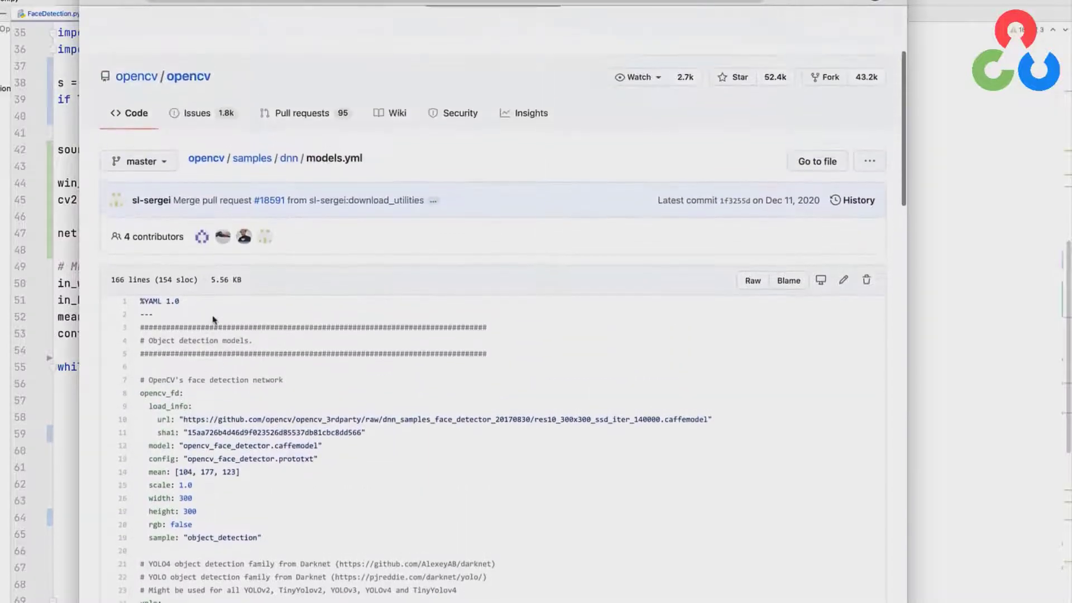
# Step: Return to FaceDetection.py with its 300x300 input, mean values and 0.7 threshold
pyautogui.hotkey('alt', 'Tab')
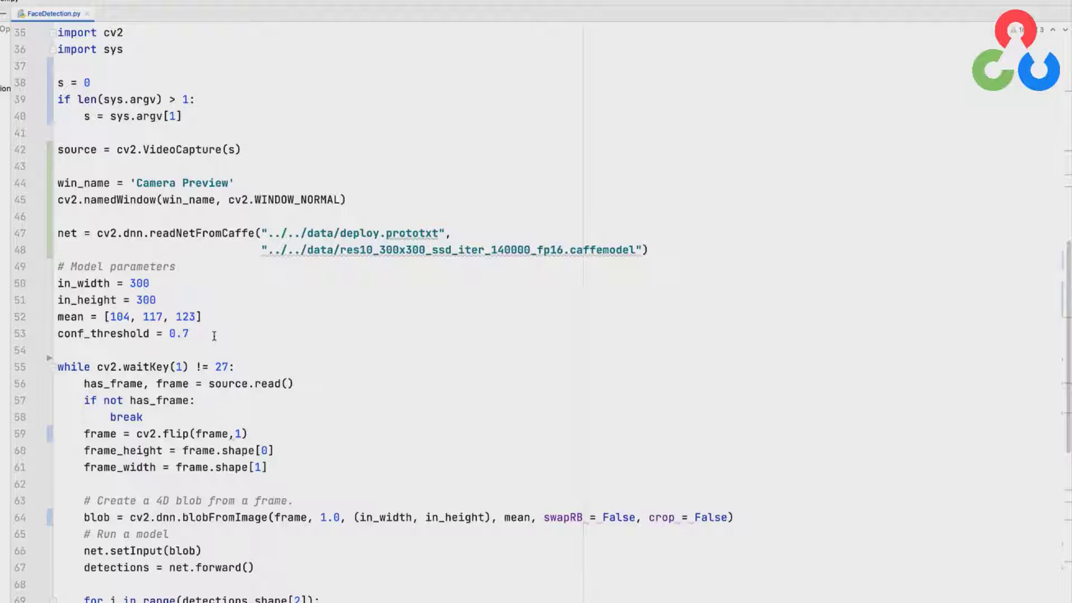
pyautogui.scroll(-4, 214, 335)
pyautogui.scroll(-4, 214, 335)
pyautogui.scroll(-4, 213, 335)
pyautogui.scroll(-4, 214, 335)
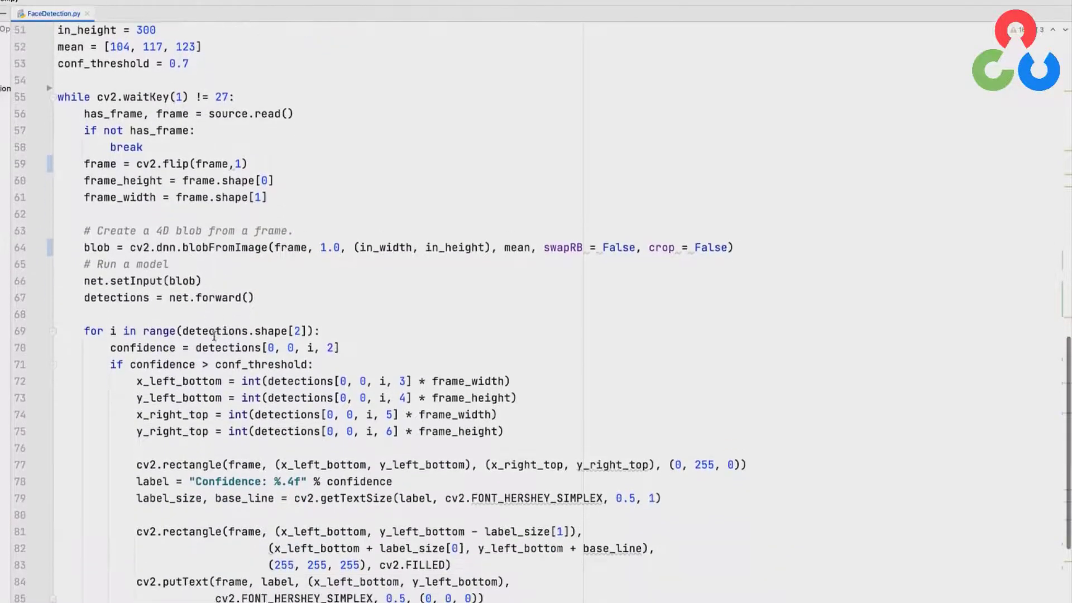
pyautogui.scroll(-2, 214, 335)
pyautogui.scroll(-2, 213, 335)
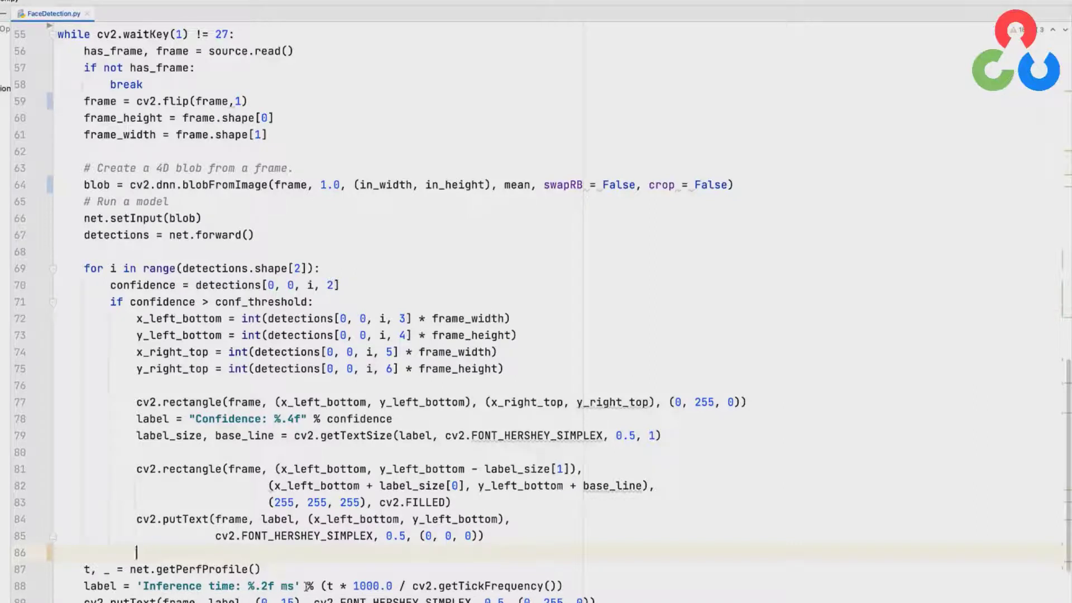
pyautogui.scroll(-3, 289, 528)
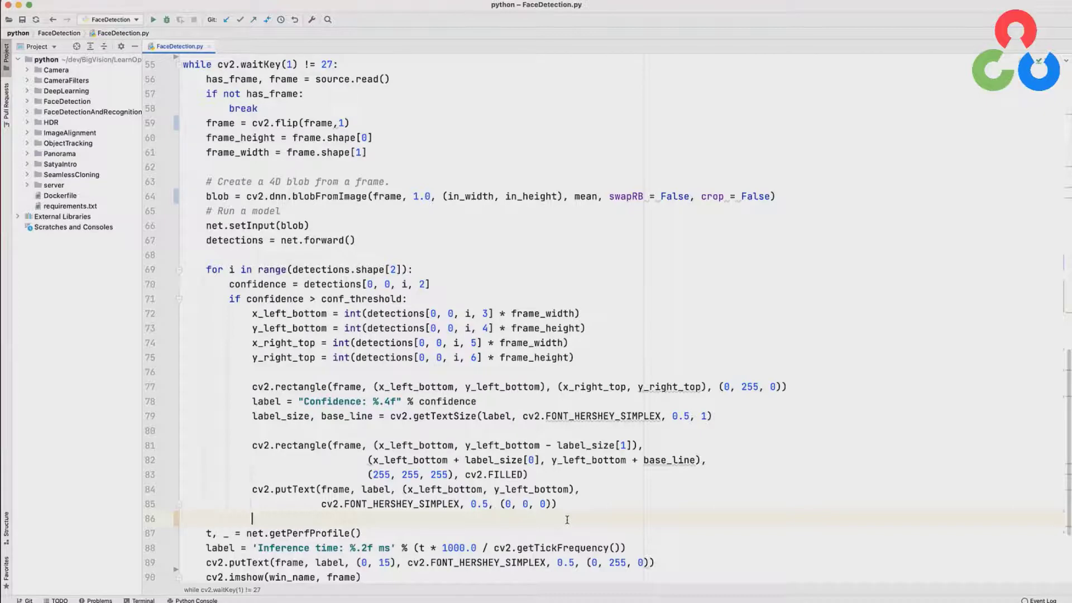
pyautogui.hotkey('ctrl', 'r')
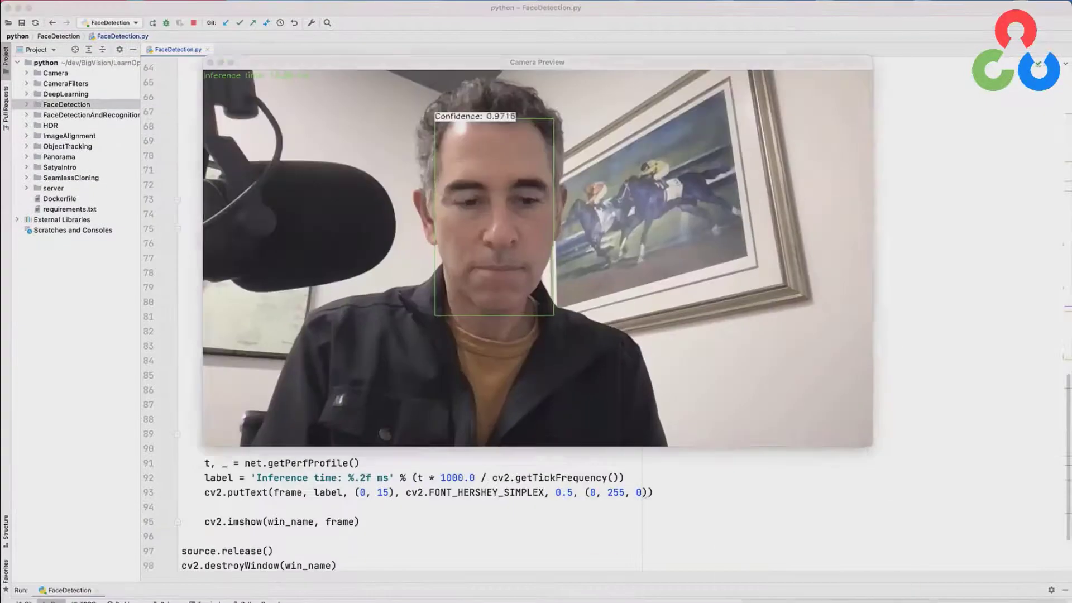